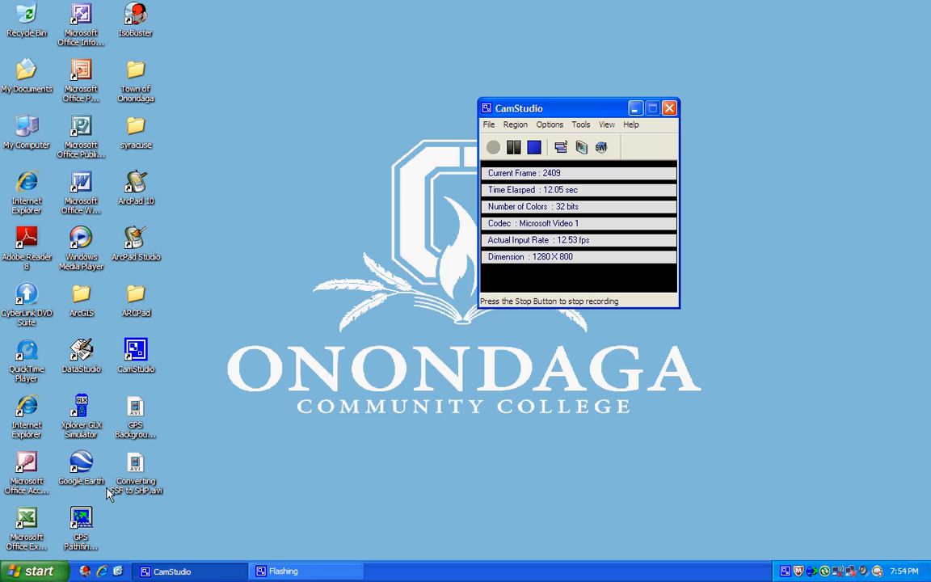
Launch GPS Pathfinder Office from its Windows XP desktop icon
click(81, 519)
double_click(83, 521)
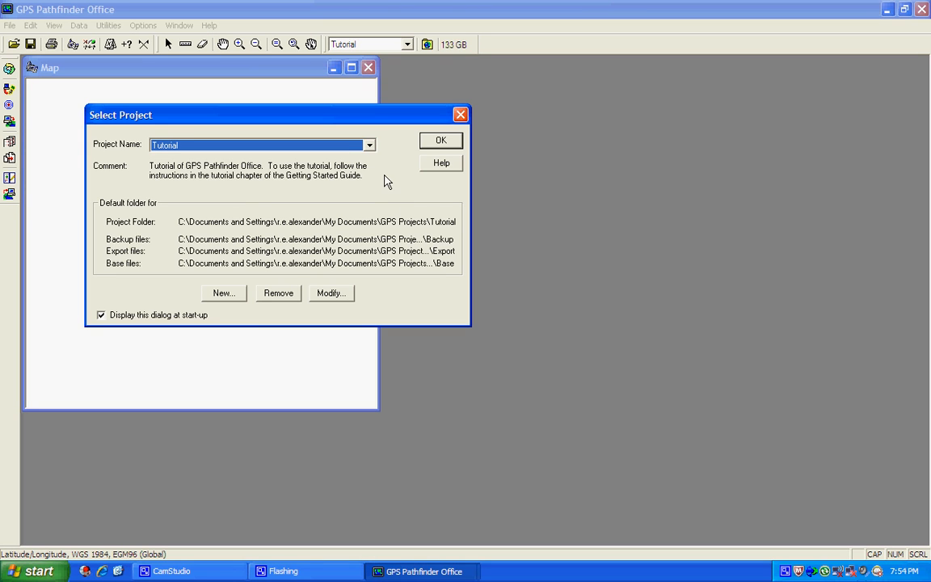
Accept the Tutorial project and start a new data dictionary named 'Clark Reservation'
click(440, 143)
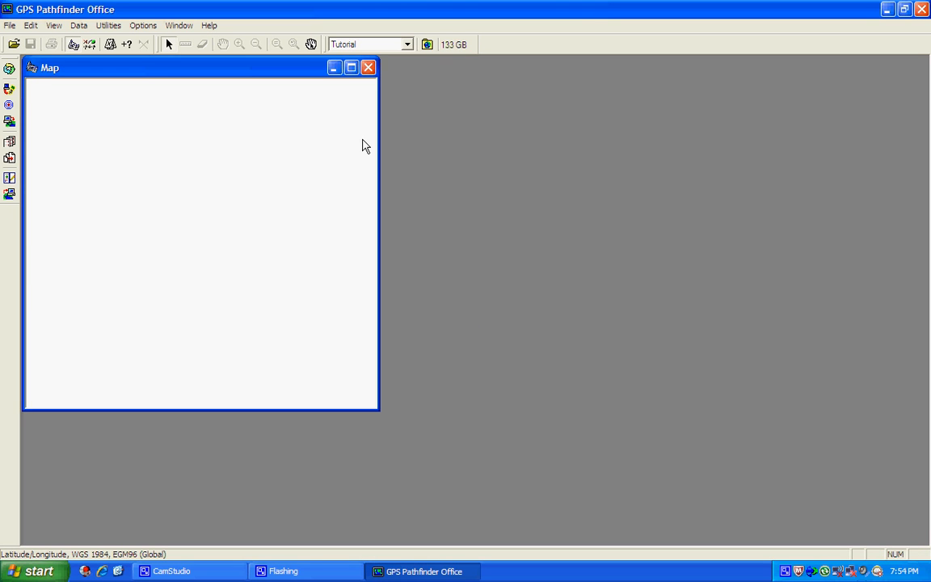
click(110, 28)
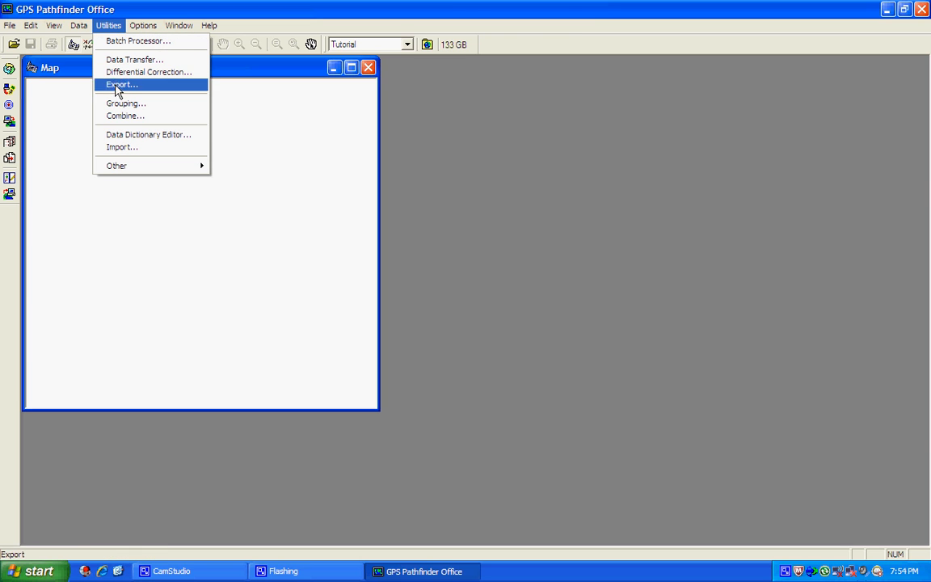
click(123, 136)
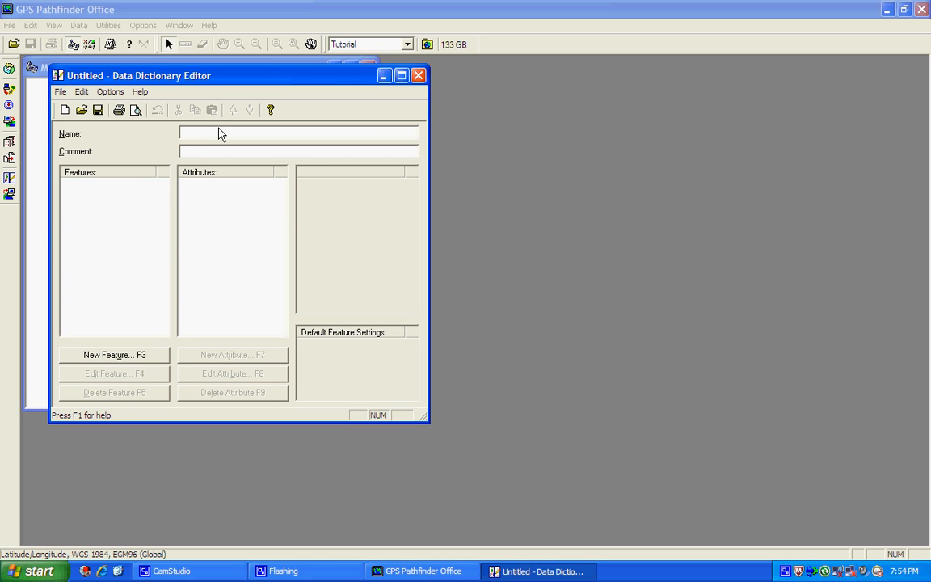
text(Clark Reservation)
Add a point feature named 'Trees' to the dictionary
click(131, 357)
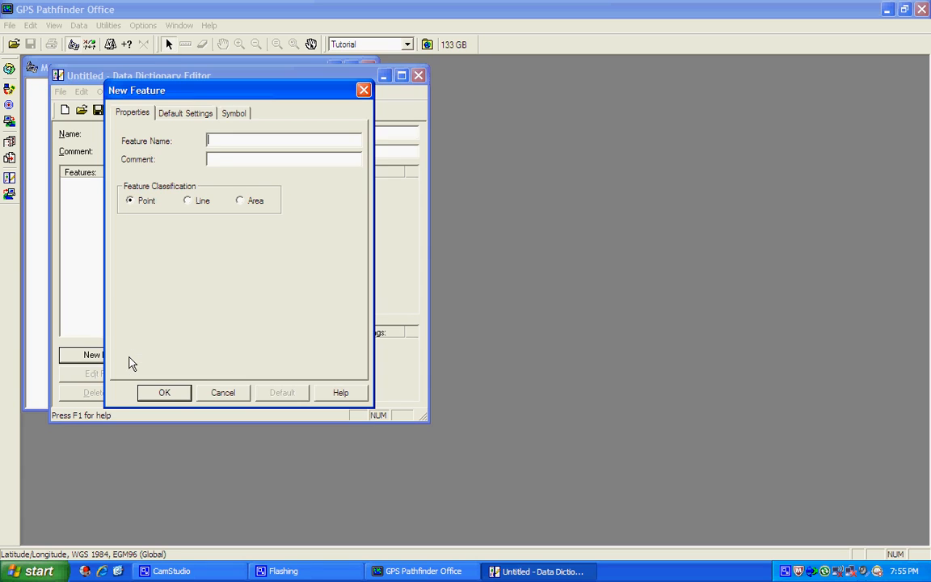
text(Trees)
click(160, 392)
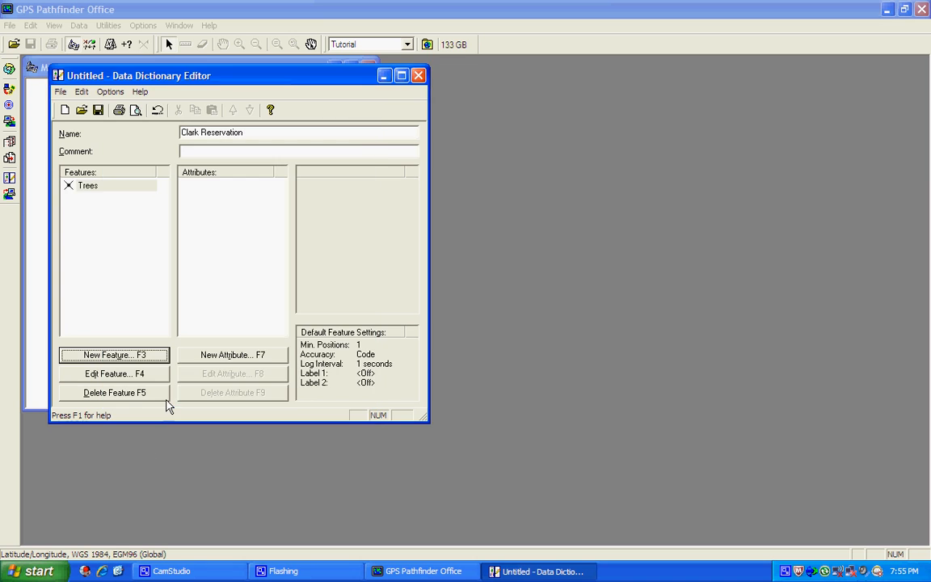
Add a menu attribute 'Types' to Trees with the choices Red Oak and White Oak
click(224, 358)
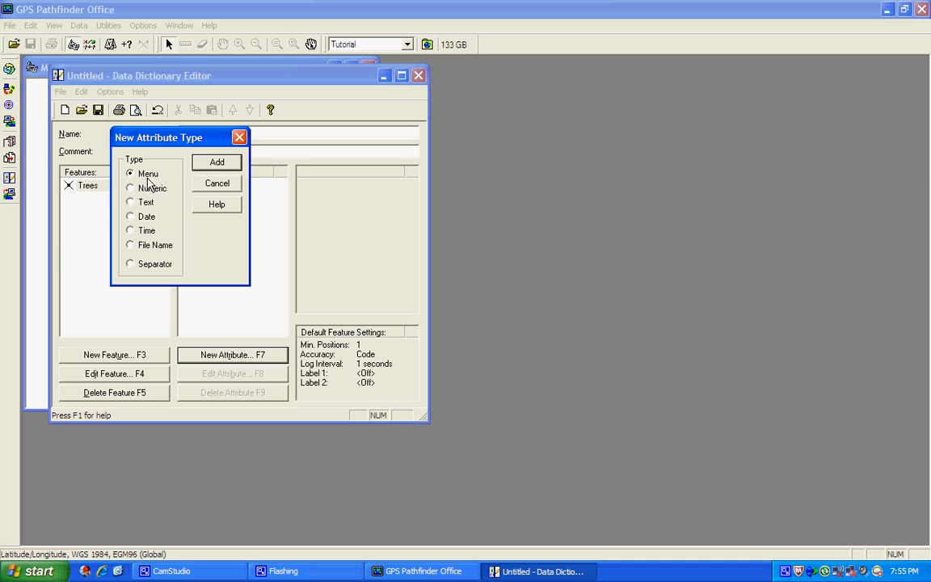
click(220, 163)
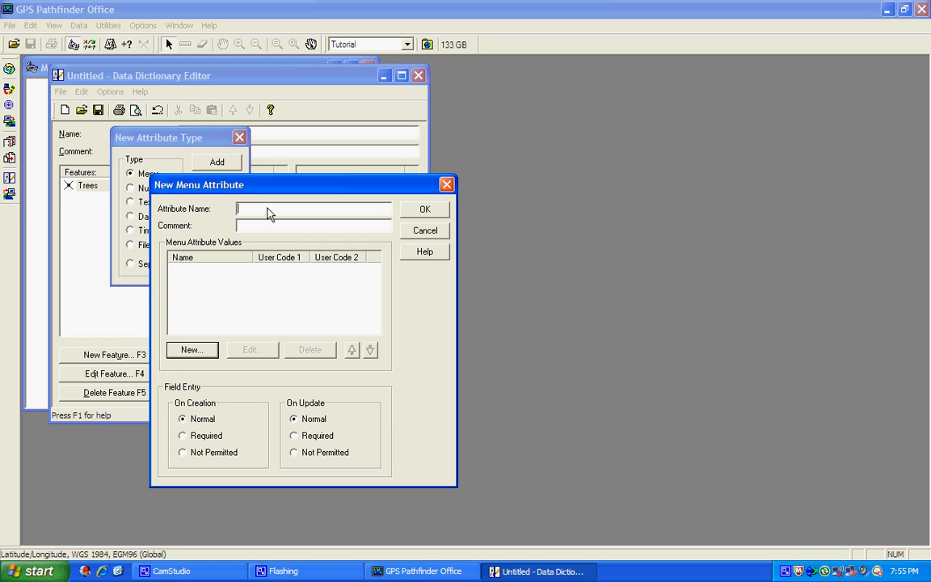
text(Types)
click(192, 351)
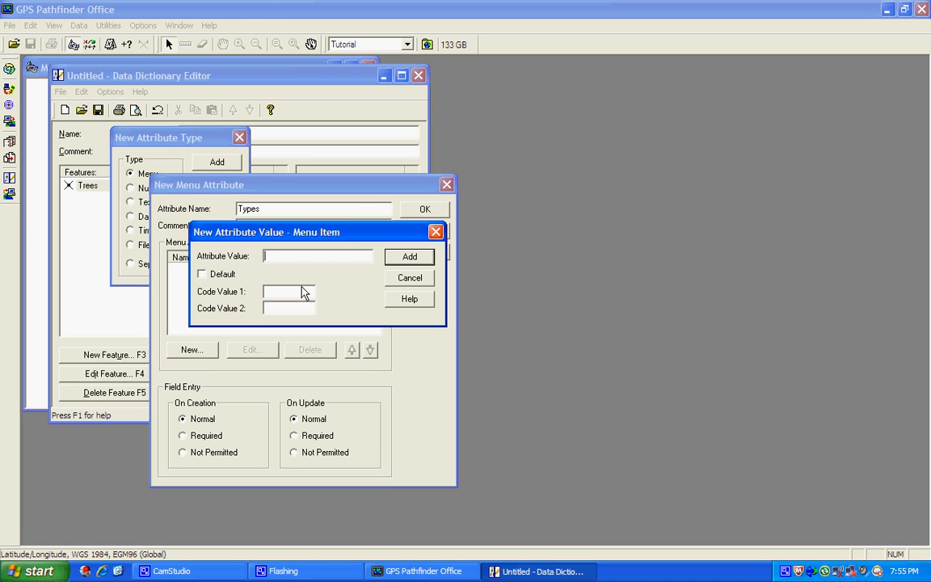
text(Red Oak)
click(409, 258)
text(White Oak)
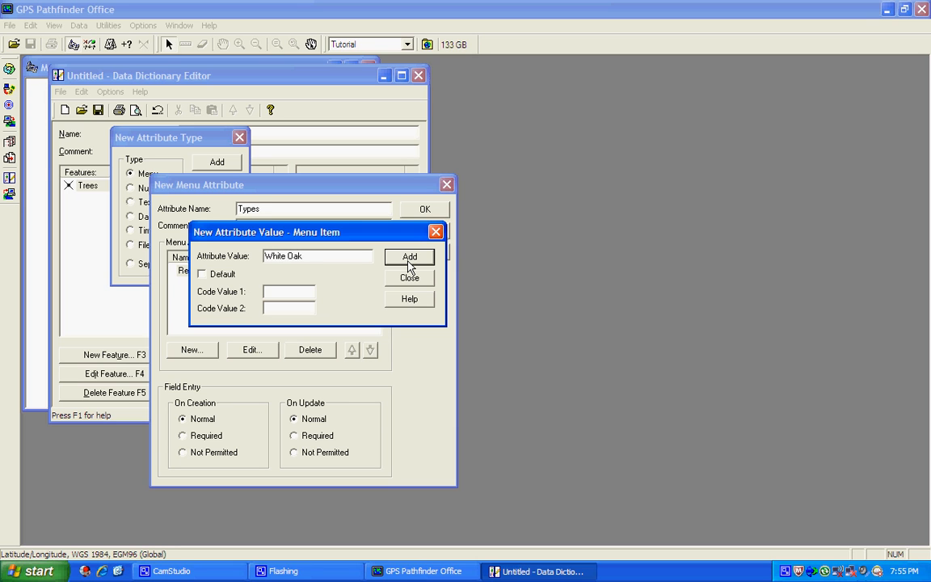
click(411, 264)
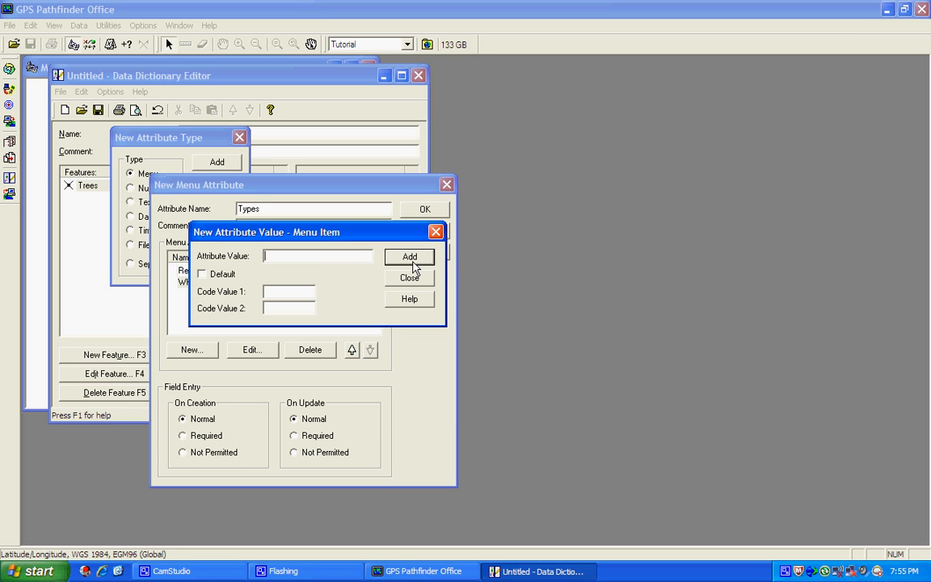
click(412, 278)
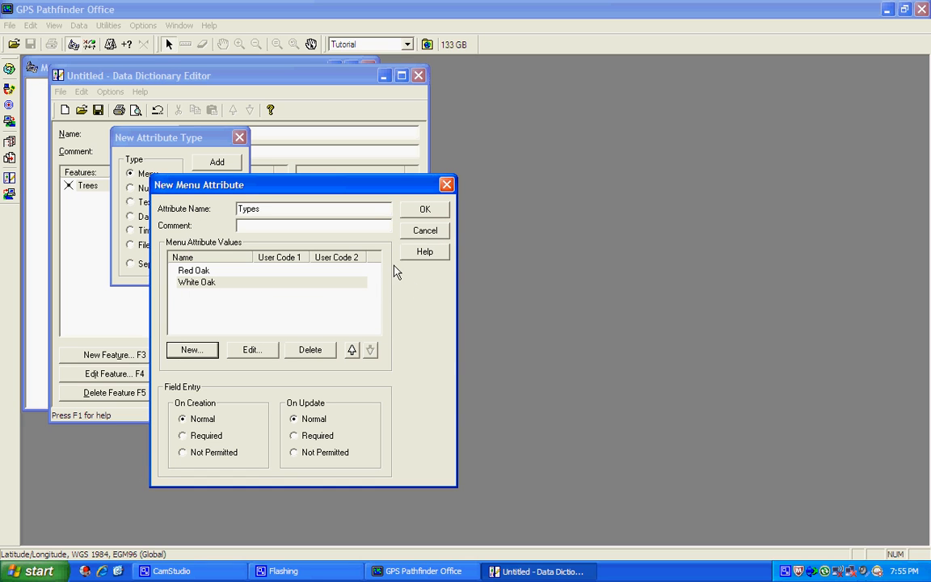
click(426, 210)
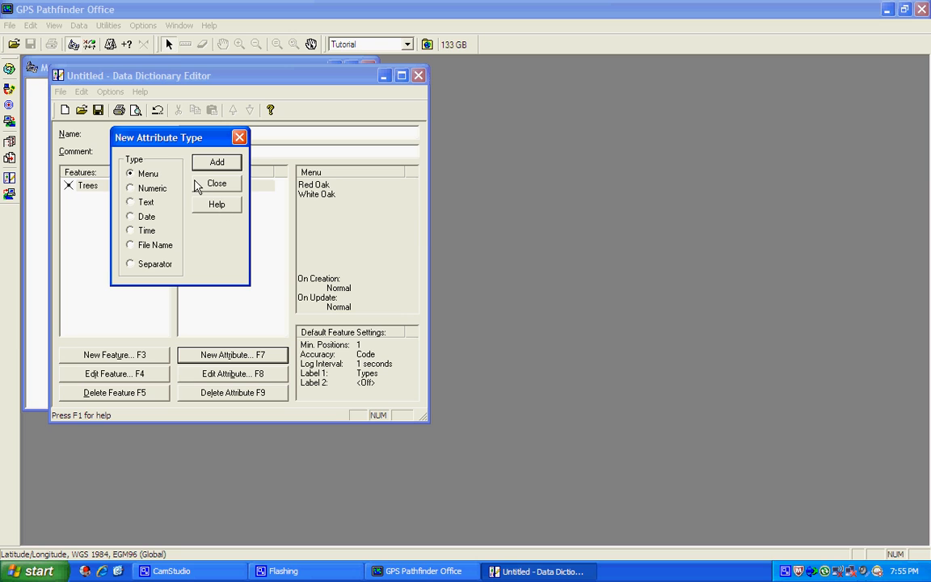
drag(176, 139, 376, 141)
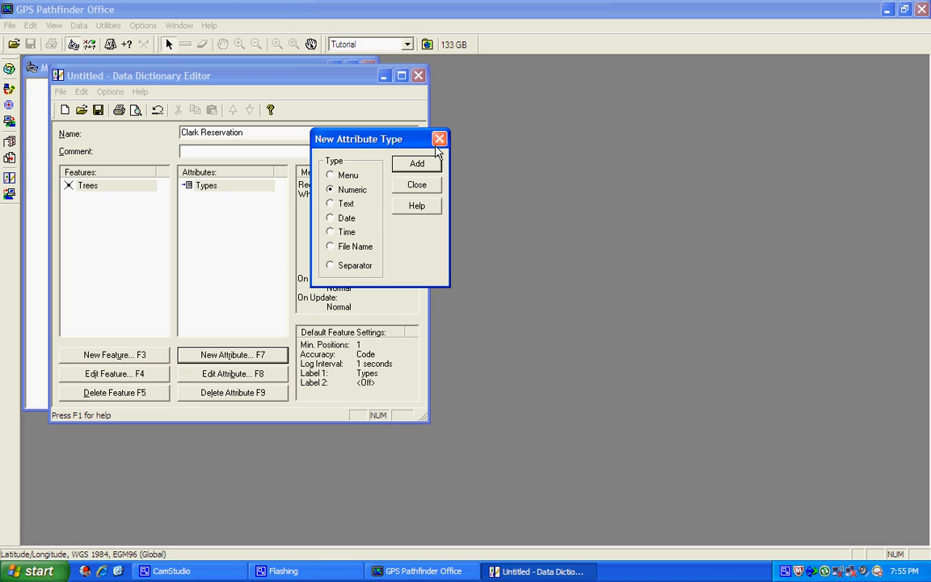
Add numeric attribute 'Width (inches)' with 2 decimals, minimum 1, maximum 10000, default 1
click(422, 167)
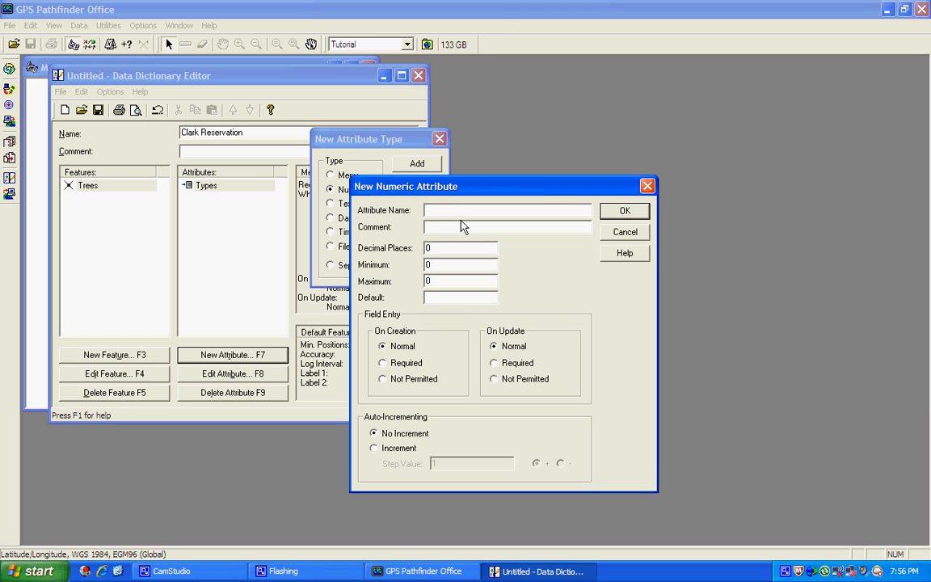
text(W)
text(idth (inches))
click(463, 250)
key(BackSpace)
text(2)
click(452, 273)
key(BackSpace)
text(1)
click(469, 300)
text(1)
click(632, 212)
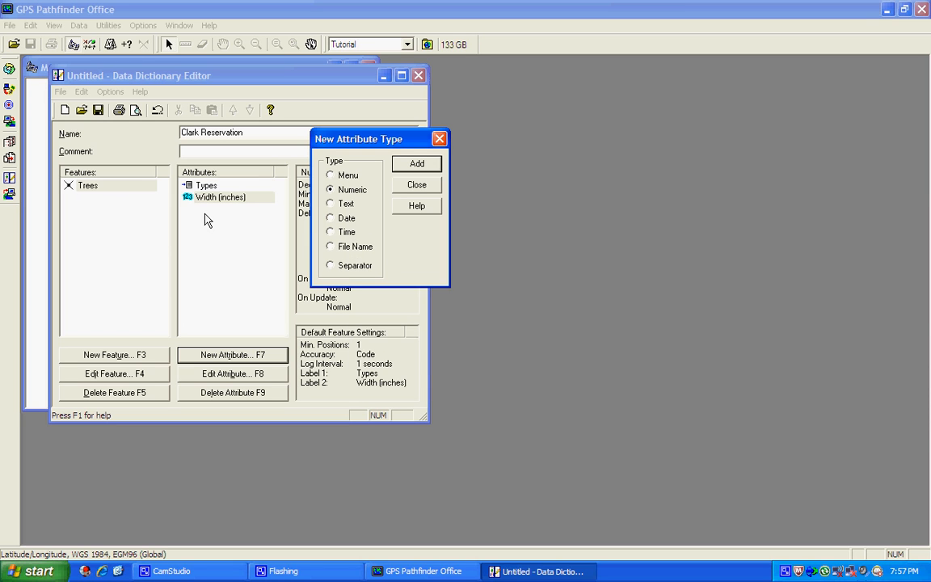
Add a date attribute named 'Date' to Trees
click(331, 219)
click(428, 164)
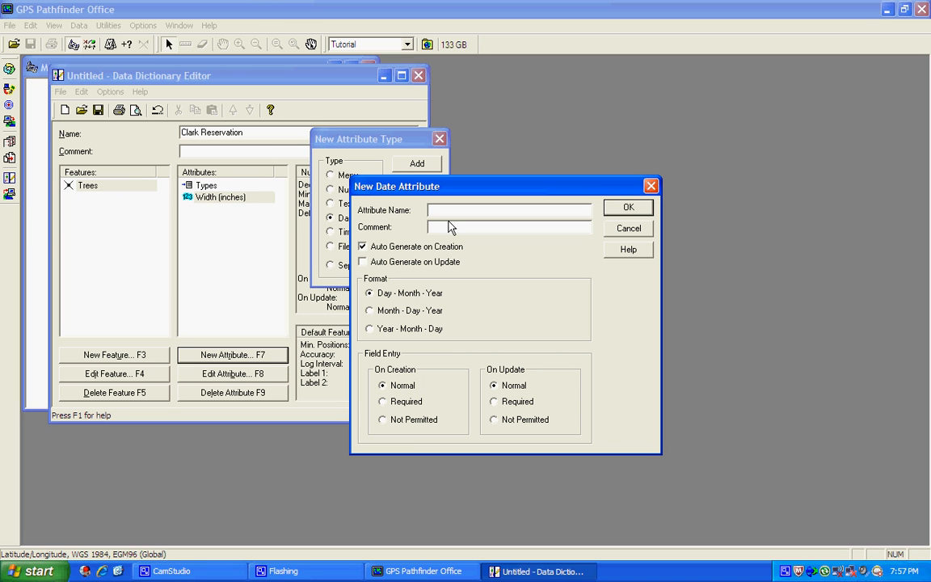
text(Date)
click(644, 208)
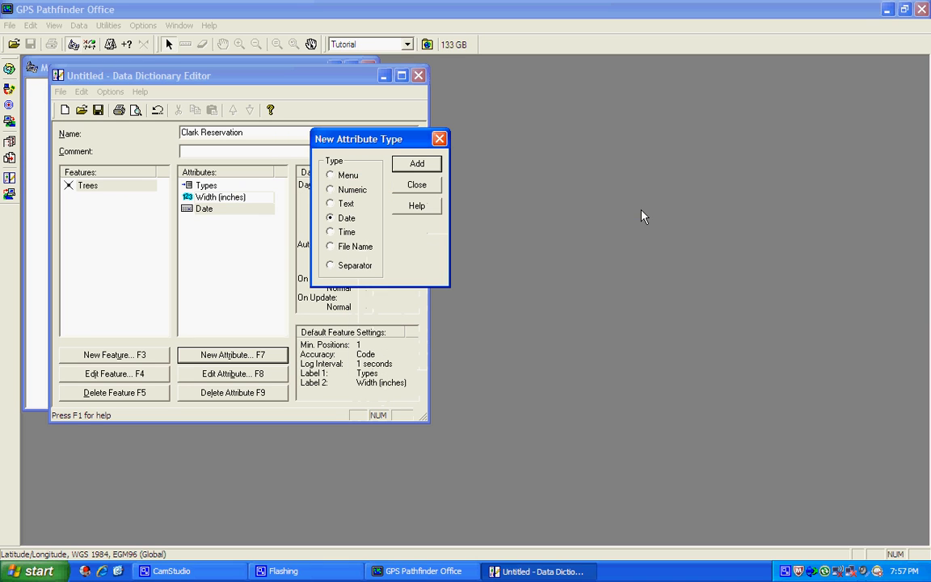
Add a time attribute named 'Time' to Trees and close the attribute chooser
click(331, 232)
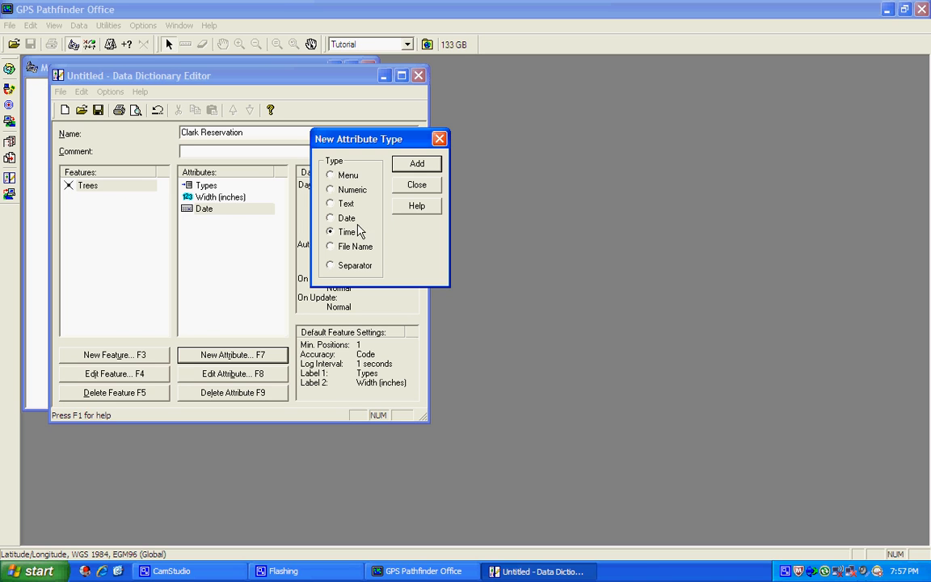
click(417, 164)
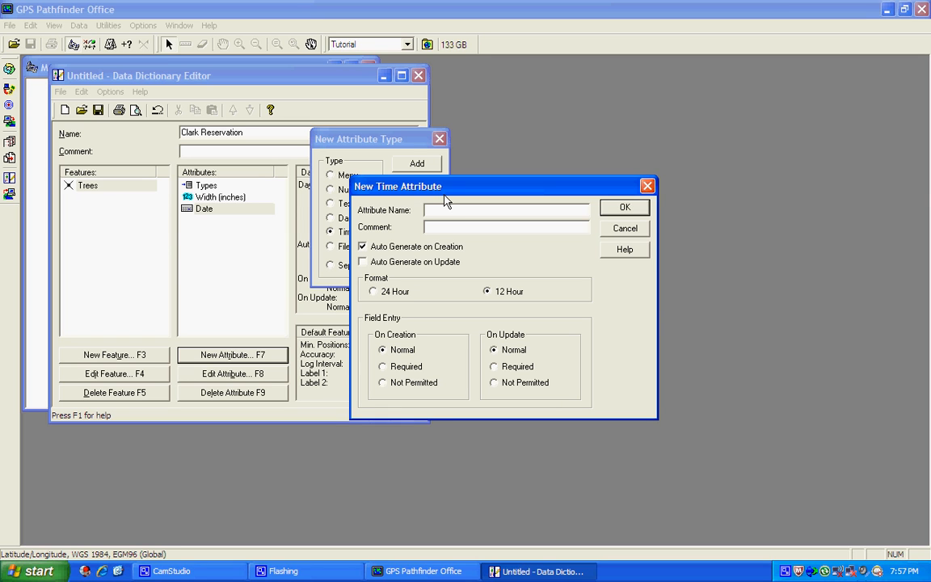
text(Time)
click(626, 209)
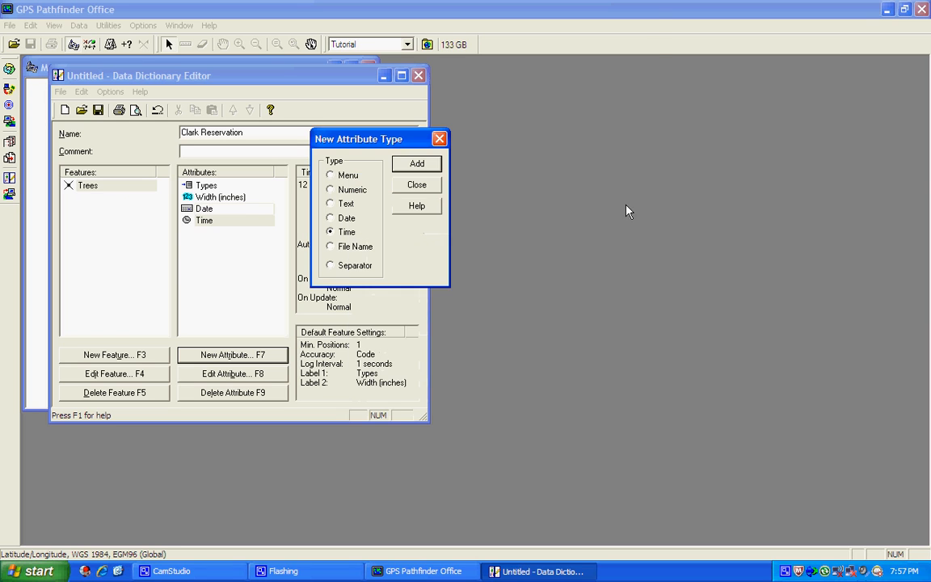
click(416, 186)
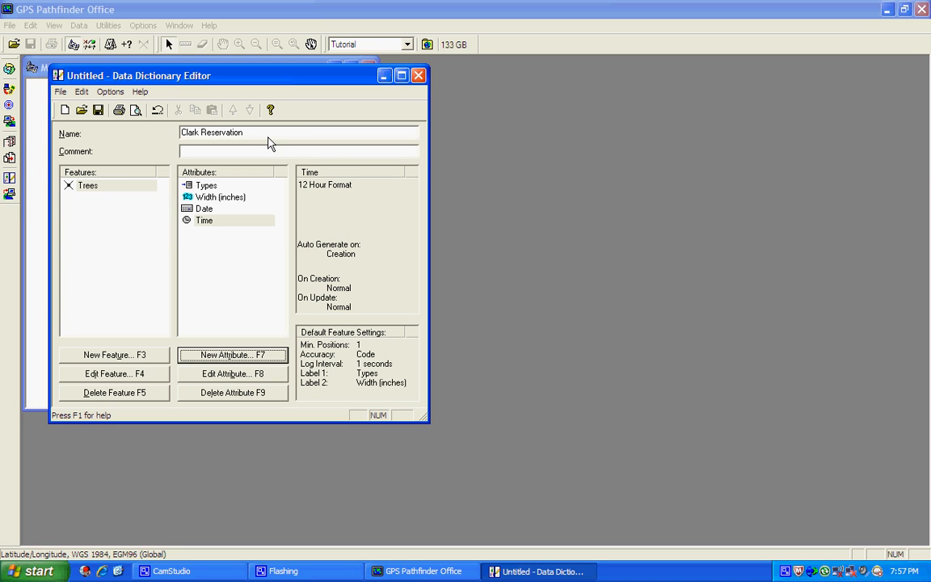
Create an area feature named 'Area of Study'
click(101, 358)
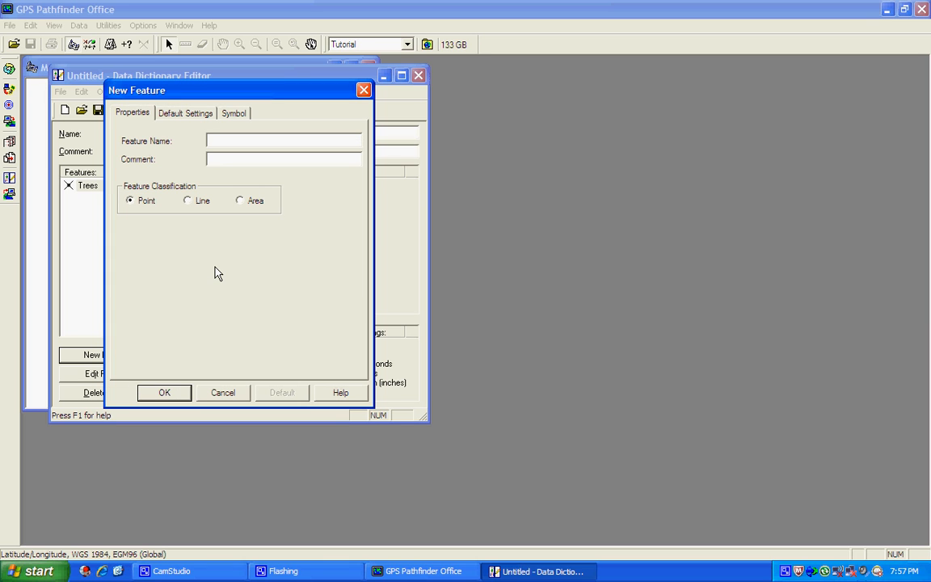
click(245, 200)
text(Area of Study)
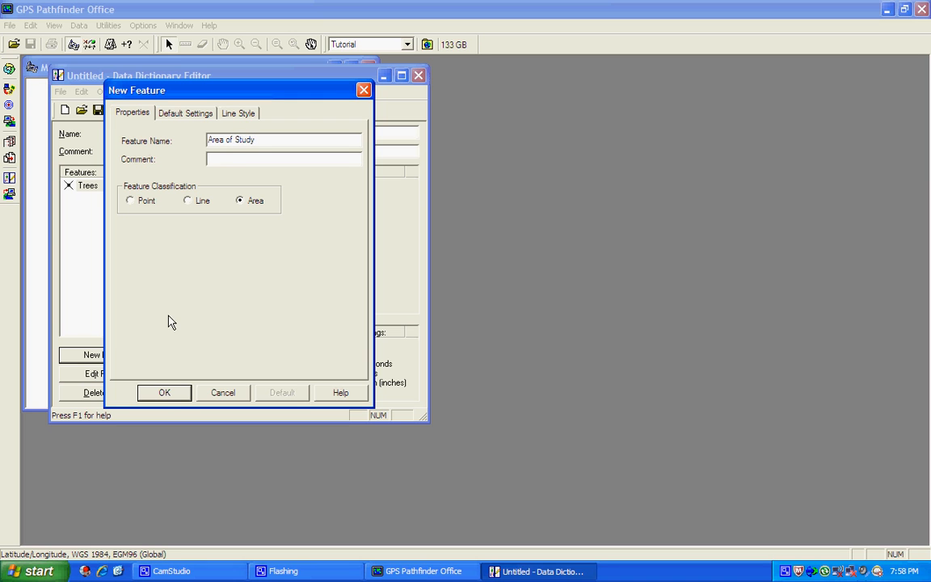
click(164, 393)
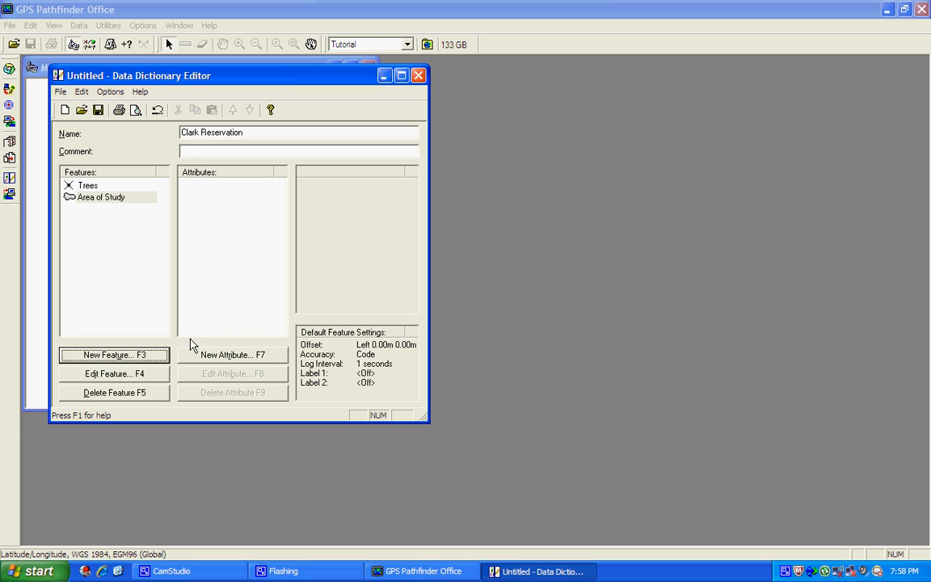
click(207, 358)
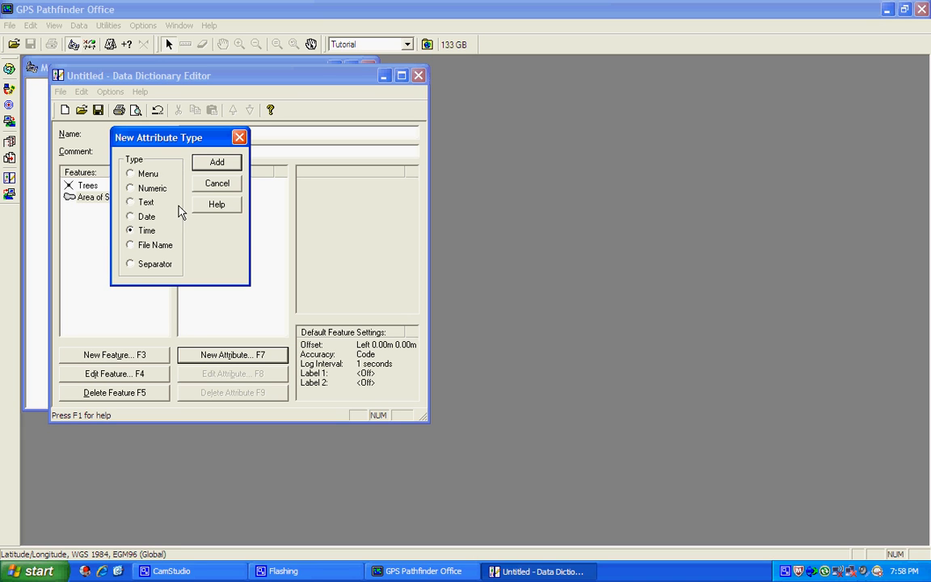
Add a 'Date' attribute in Day-Month-Year format to Area of Study, then close the attribute chooser
click(130, 216)
click(217, 164)
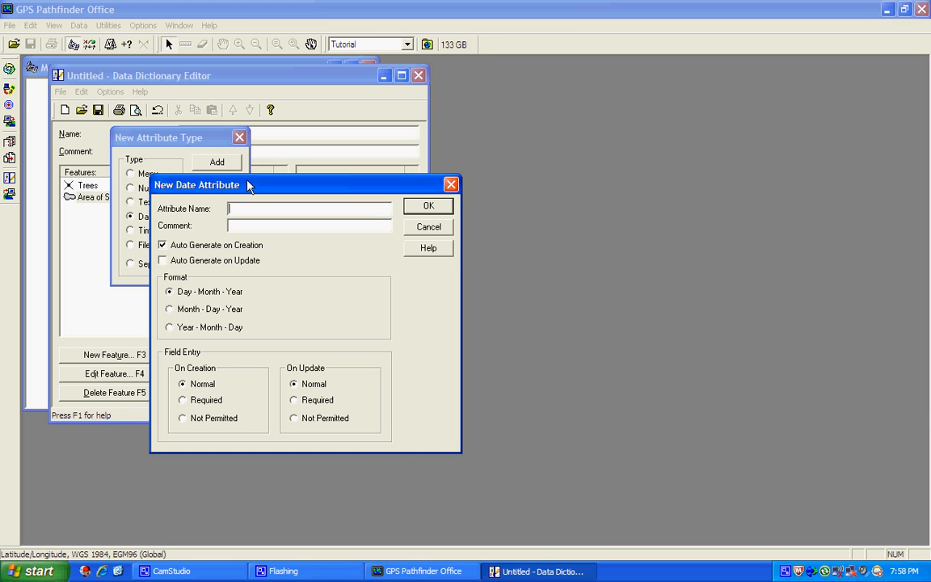
text(Date)
click(431, 207)
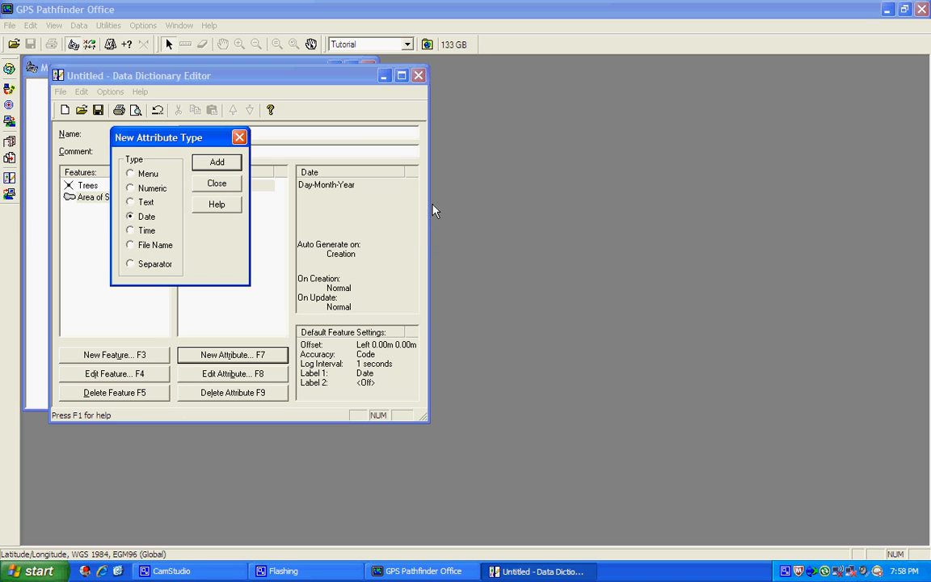
click(216, 185)
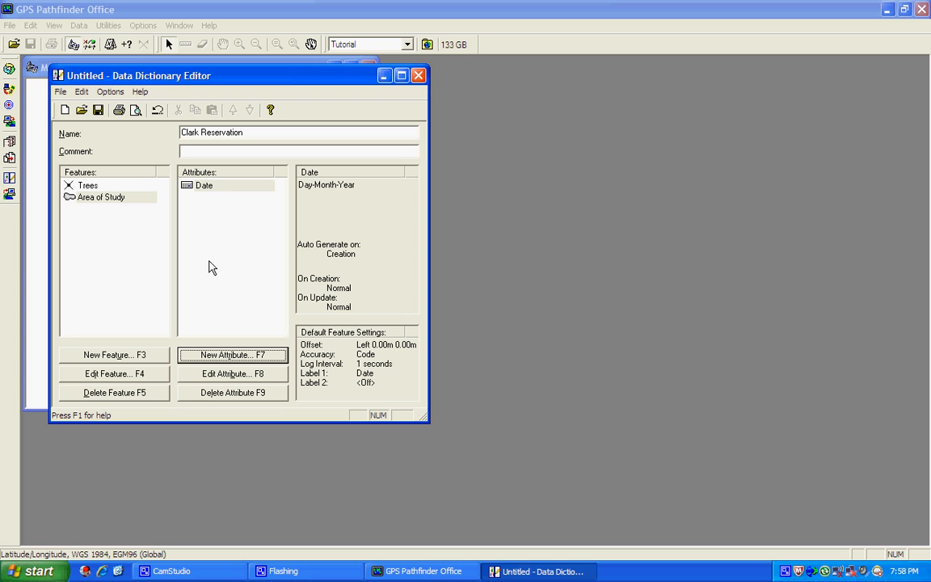
Create a line feature named 'Trails'
click(120, 353)
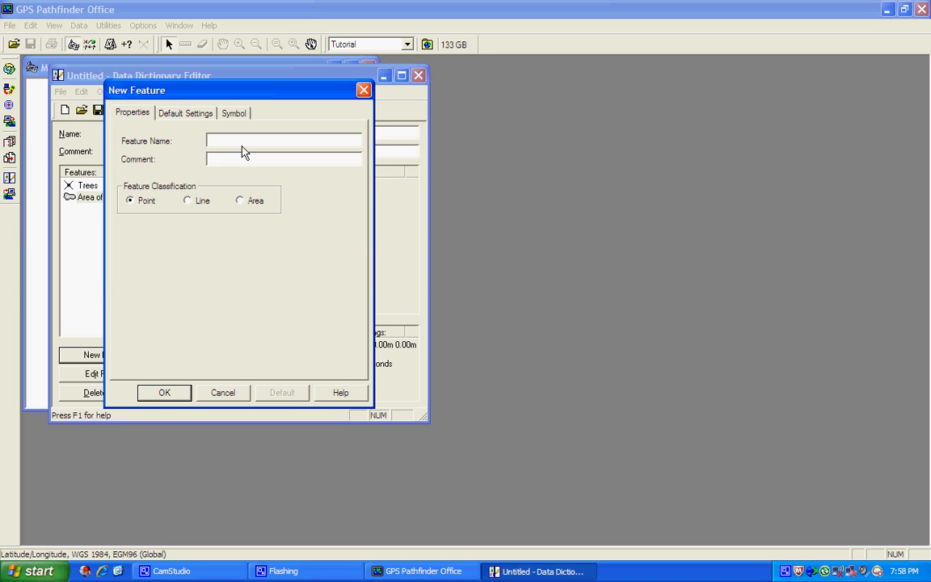
click(188, 201)
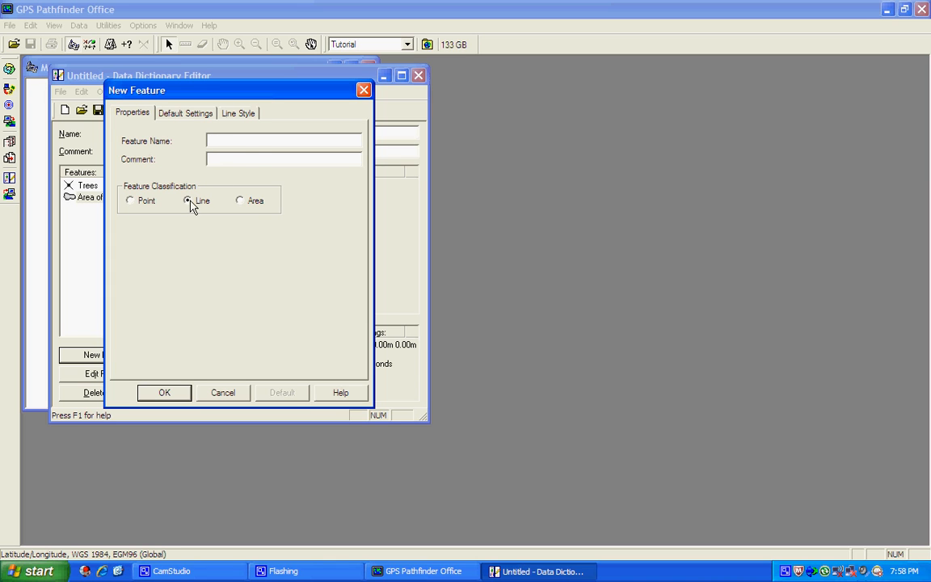
click(255, 145)
text(Ter)
key(BackSpace)
key(BackSpace)
text(rails)
click(175, 393)
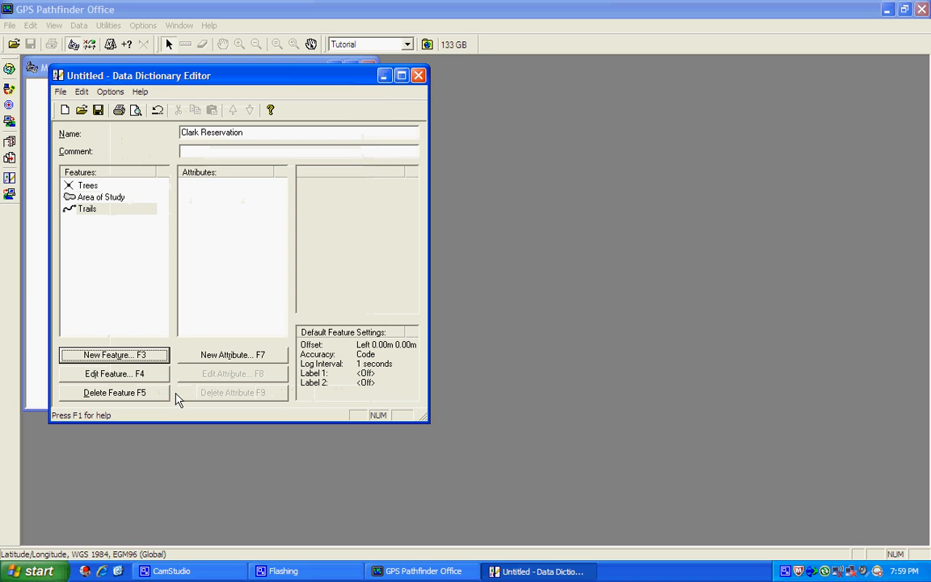
Give Trails a text attribute 'Name' with length 100 instead of the default 30
click(225, 357)
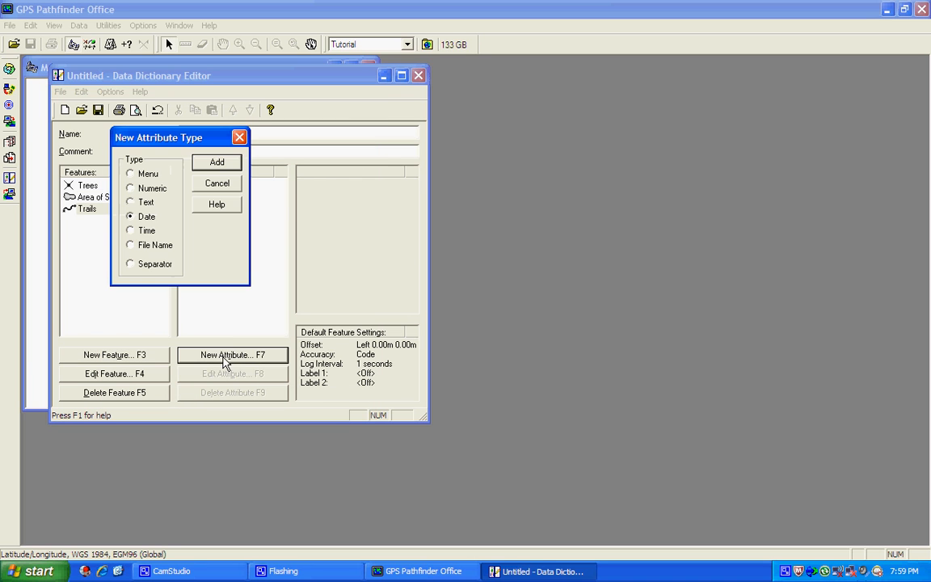
click(227, 164)
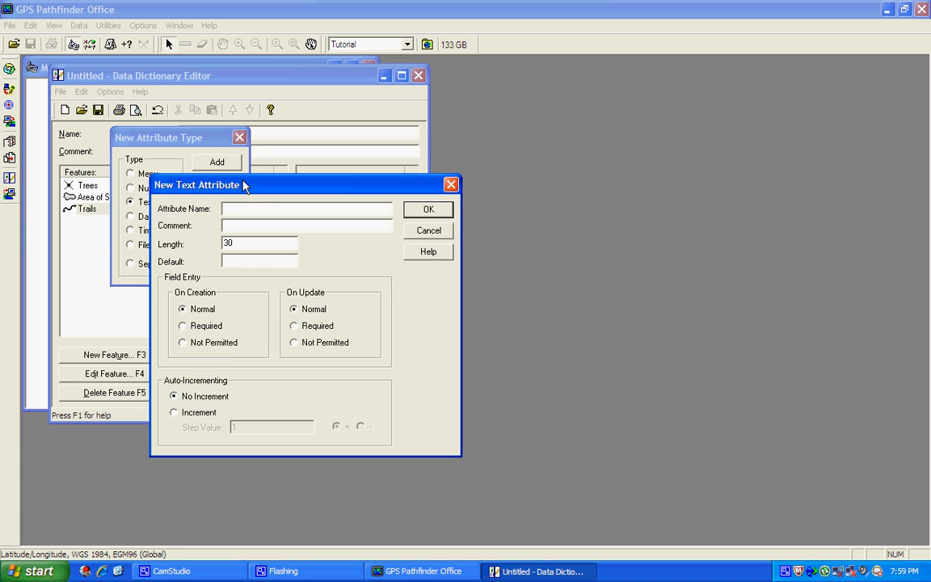
text(T)
key(BackSpace)
text(Name)
click(255, 249)
key(BackSpace)
key(BackSpace)
text(100)
click(415, 213)
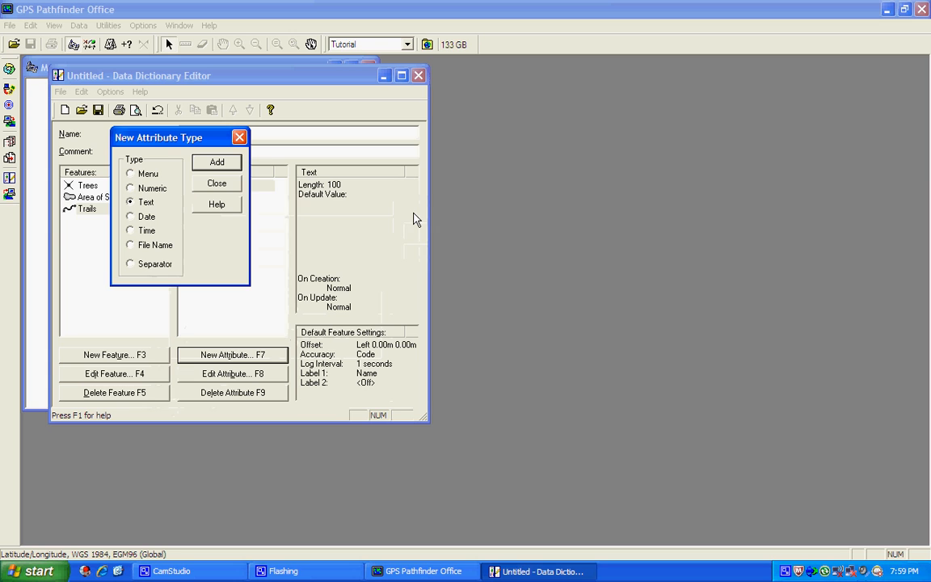
click(217, 183)
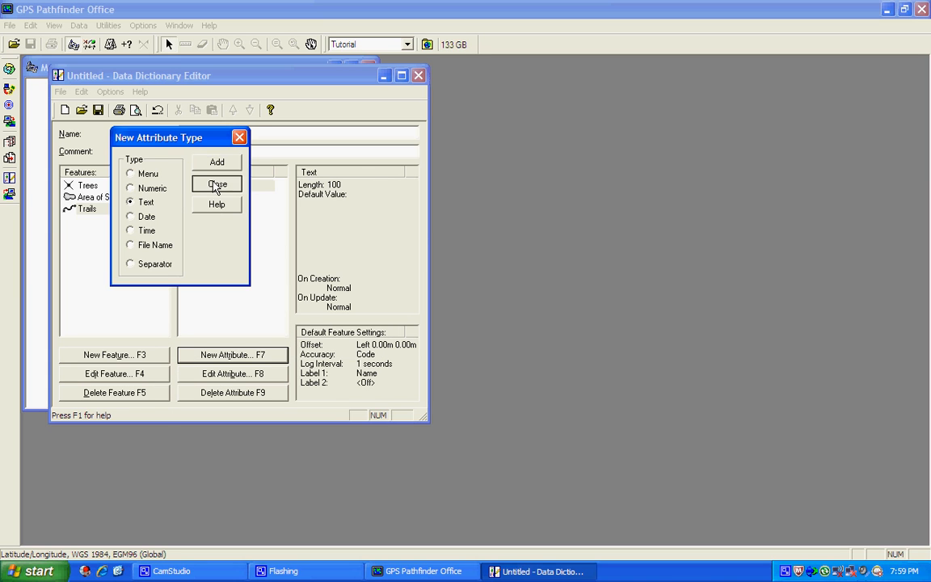
Create a point feature named 'Landmarks'
click(115, 356)
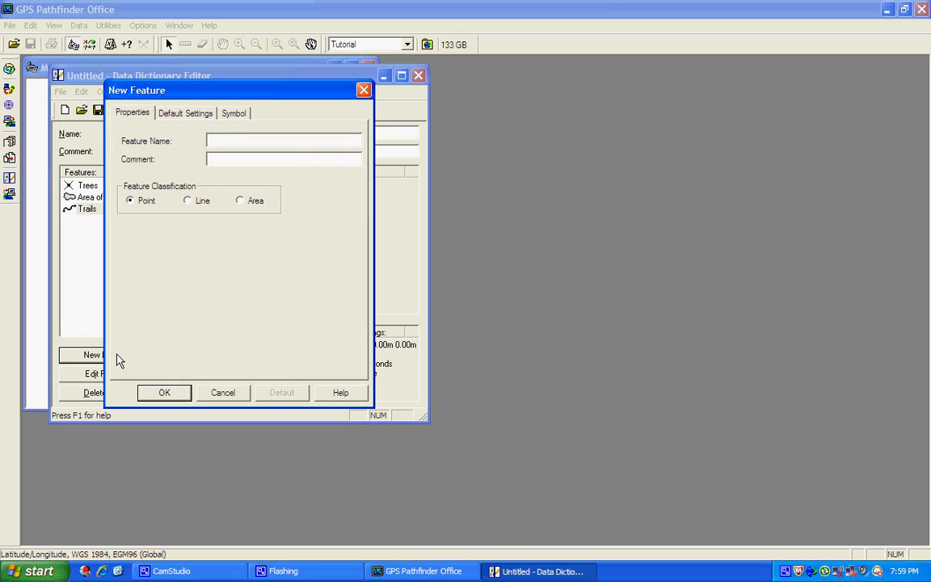
text(Landmarks)
click(161, 392)
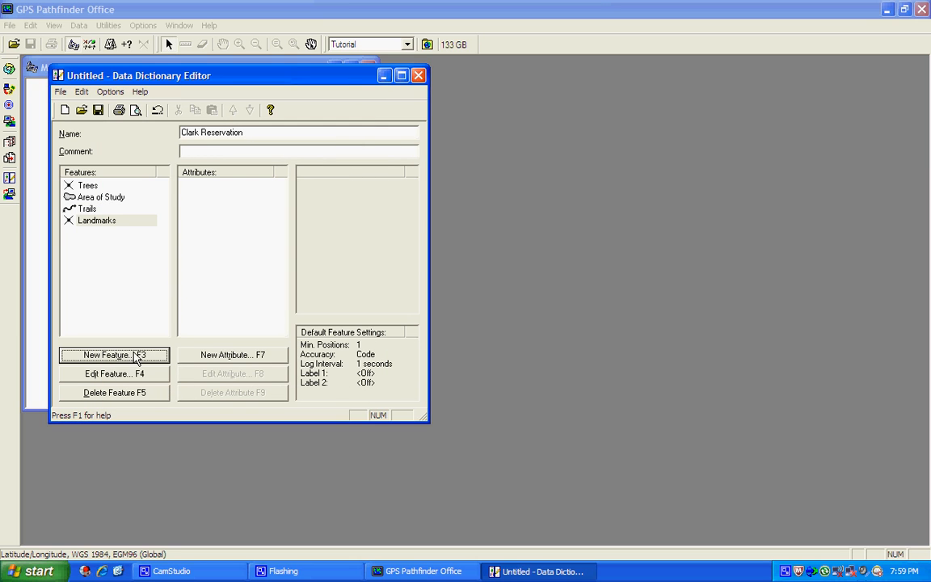
Add a text attribute 'Name' with length 100 (replacing the default 30) to Landmarks
click(205, 356)
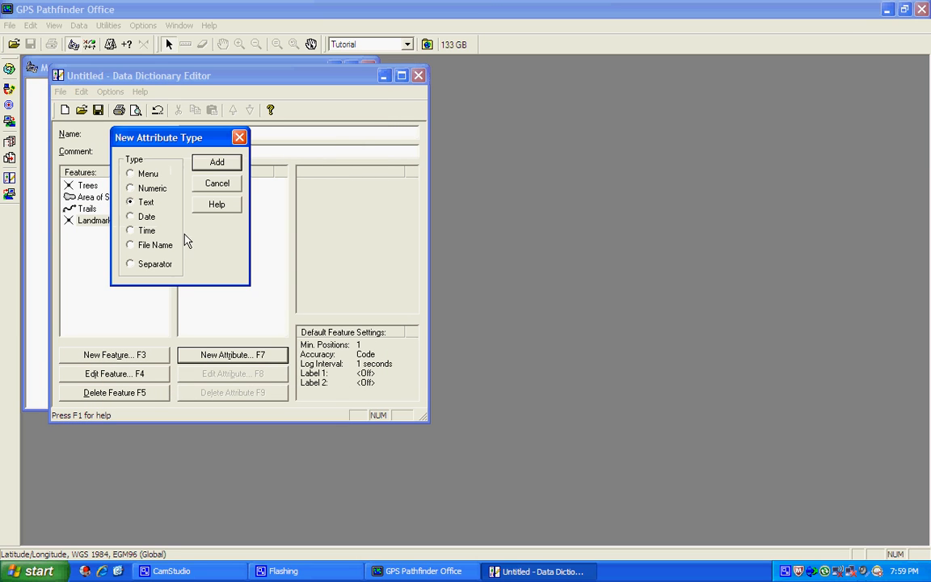
click(218, 162)
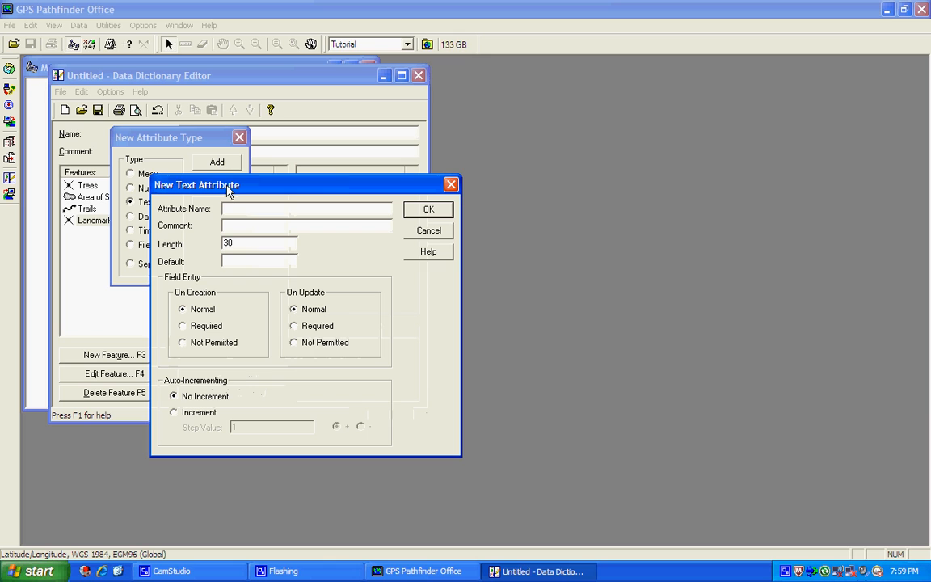
text(Name)
key(BackSpace)
key(BackSpace)
text(100)
click(429, 211)
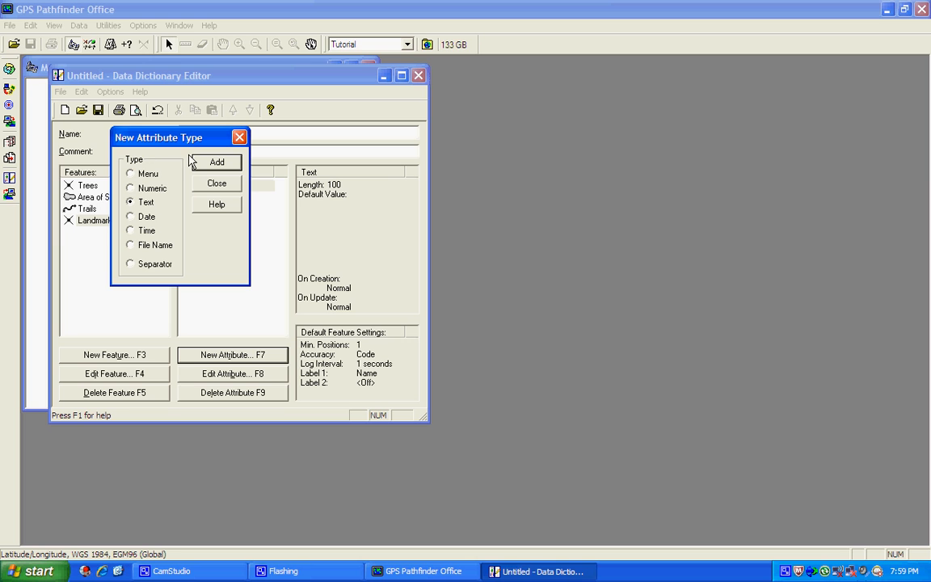
drag(178, 140, 392, 107)
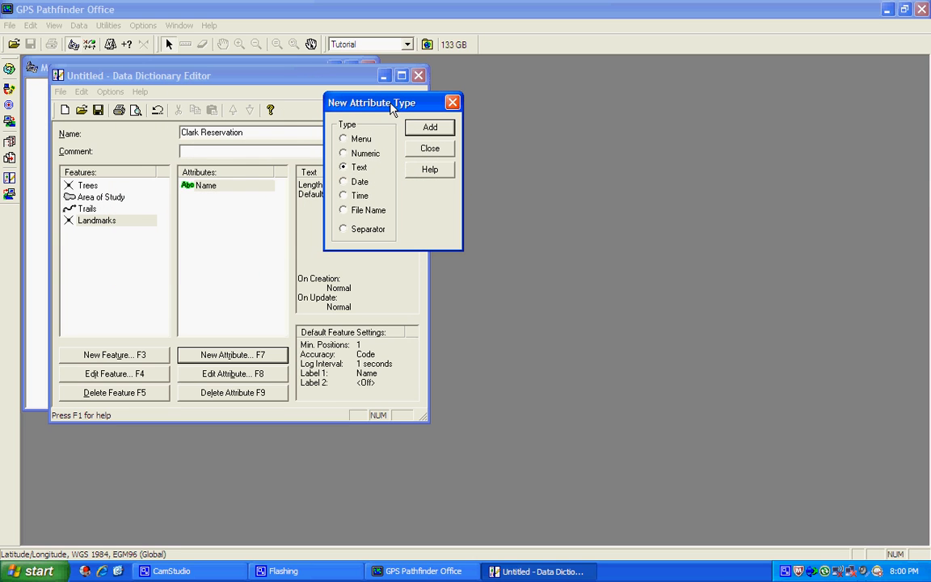
Add a File Name attribute called 'Photo' to Landmarks and close the attribute type chooser
click(350, 211)
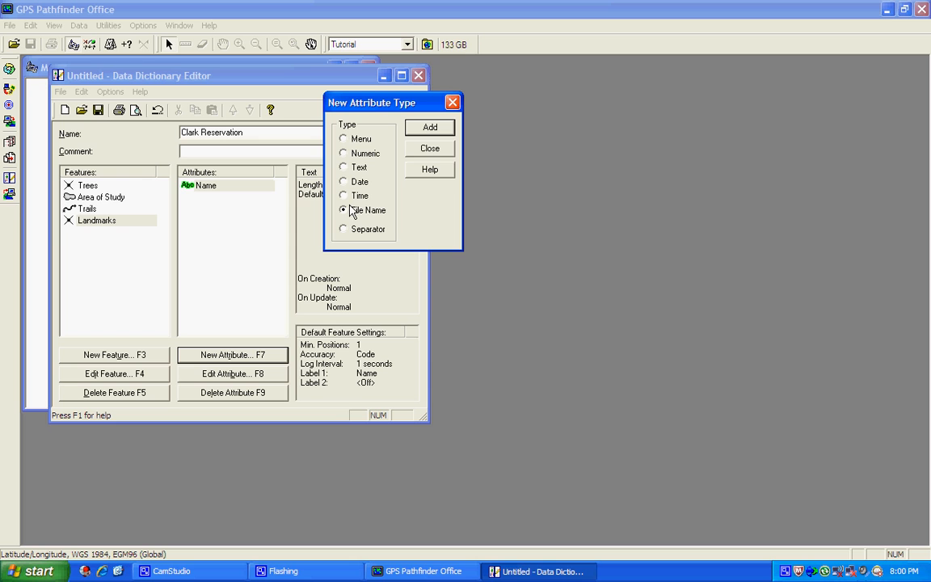
click(427, 128)
text(Photo)
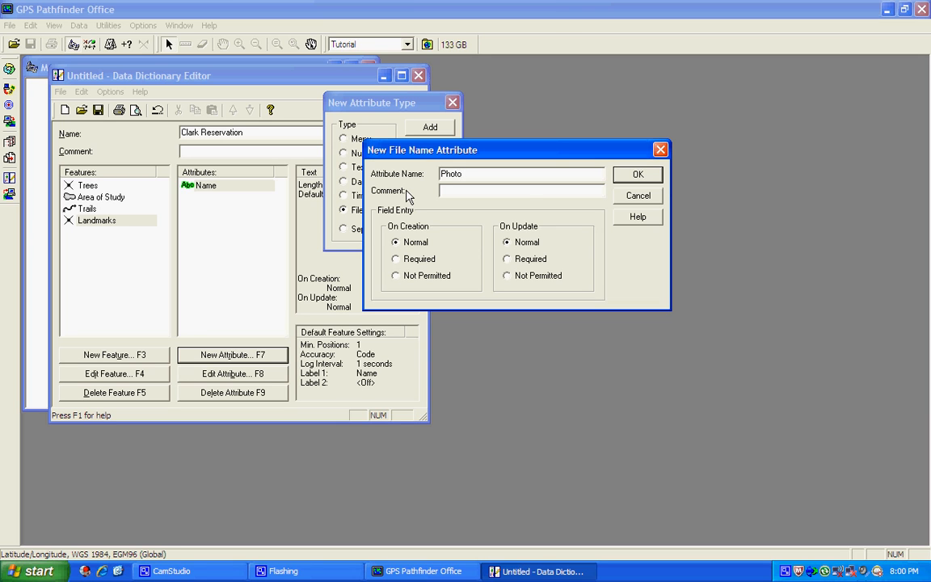
click(643, 177)
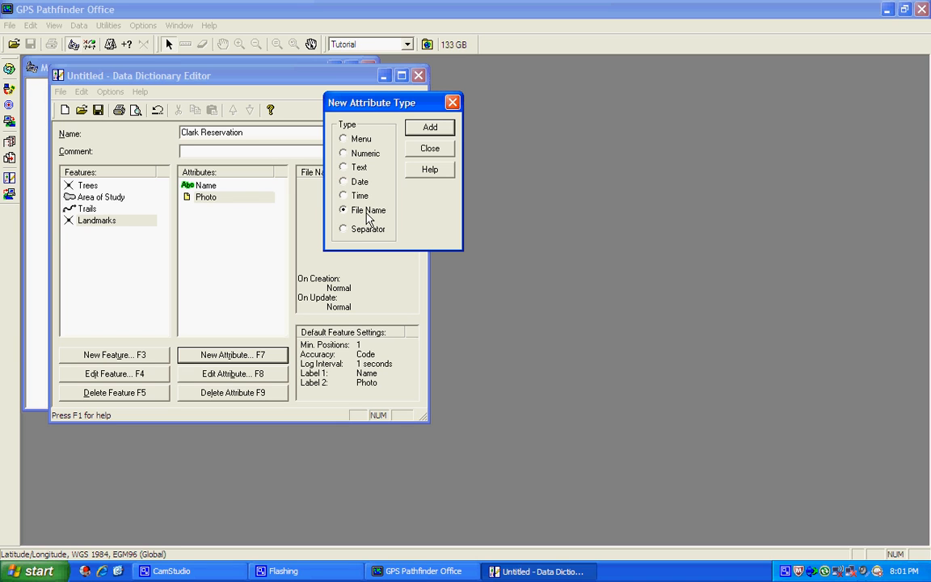
click(428, 150)
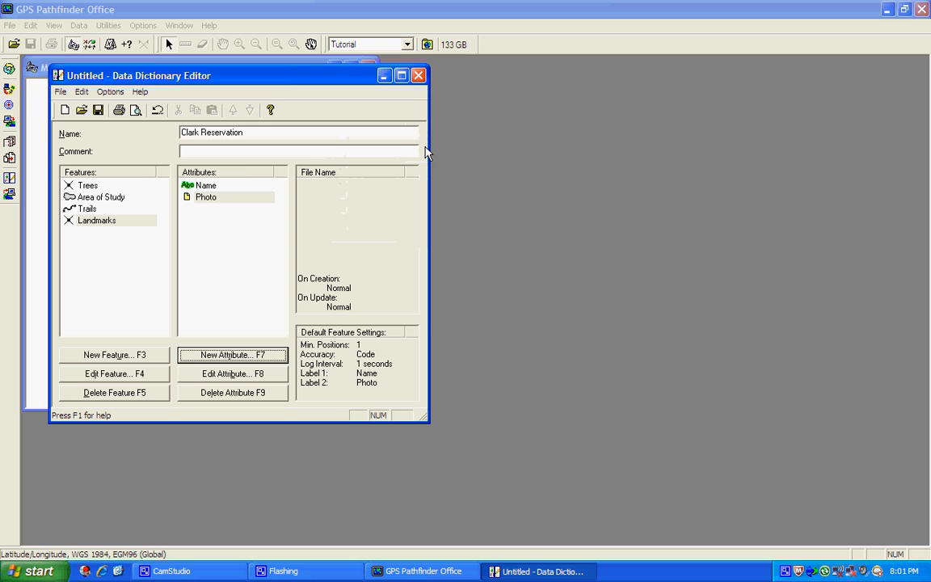
Save the dictionary as Clark Reservation.ddf in the GPS Projects folder
click(96, 111)
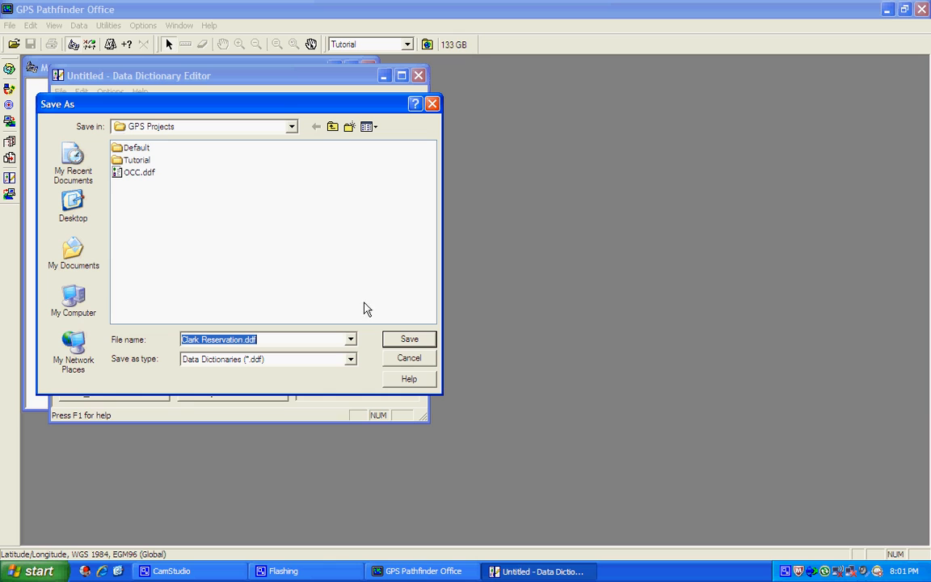
click(414, 341)
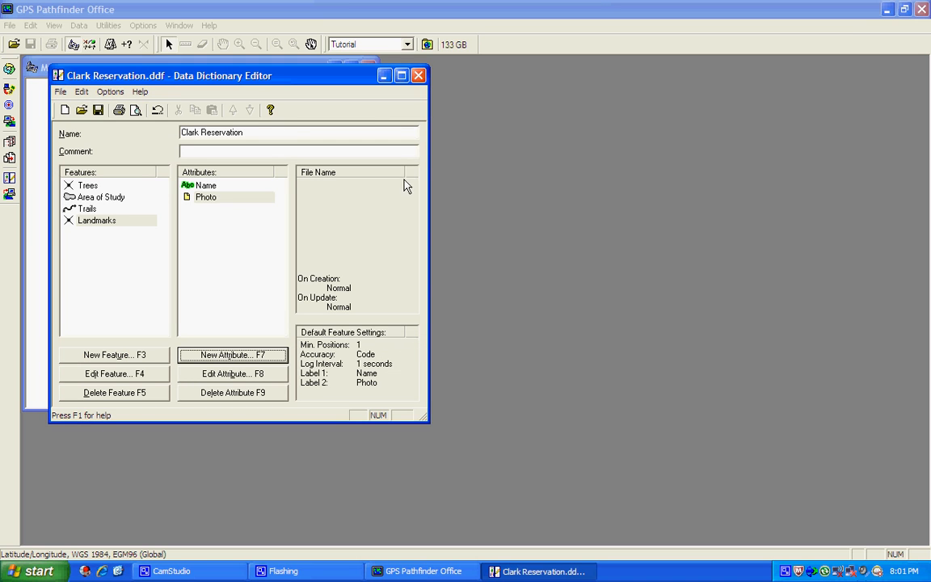
Close the Data Dictionary Editor and open Utilities > Data Transfer
click(418, 76)
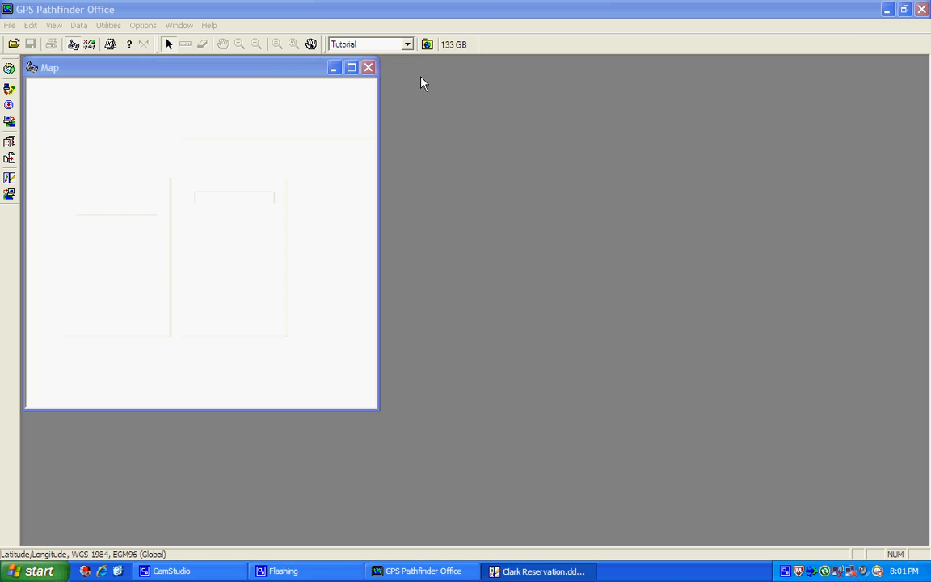
click(107, 27)
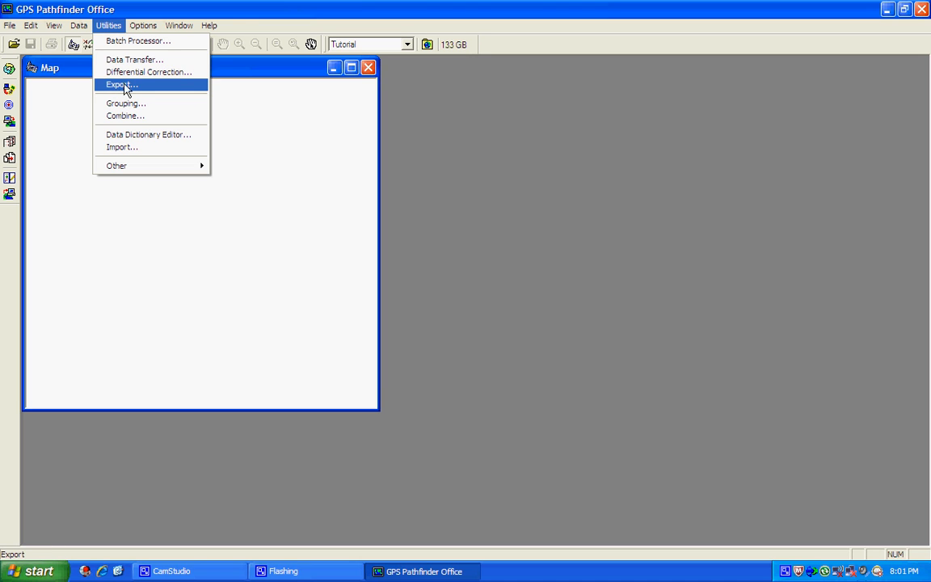
click(134, 60)
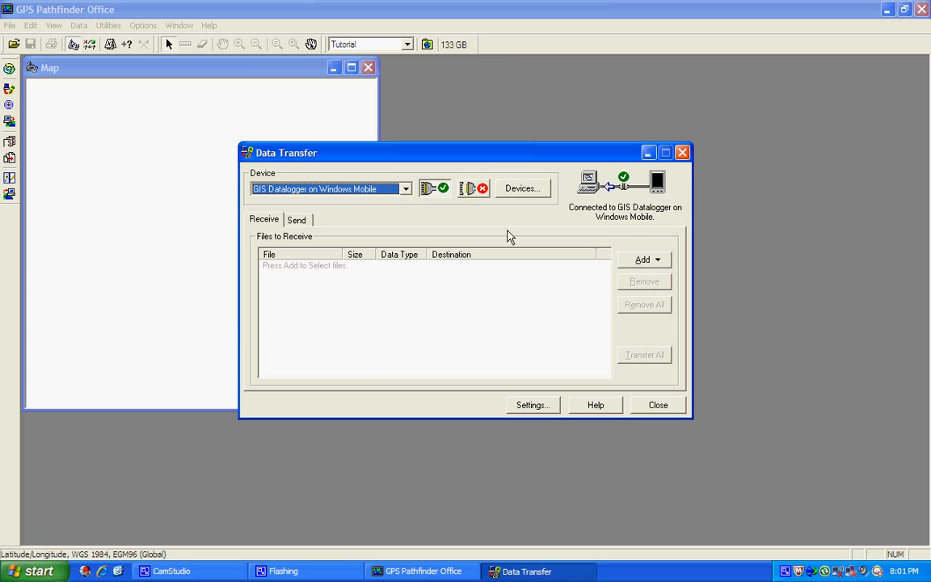
Send Clark Reservation.ddf as a data dictionary to the GIS Datalogger and dismiss the completion notice
click(297, 221)
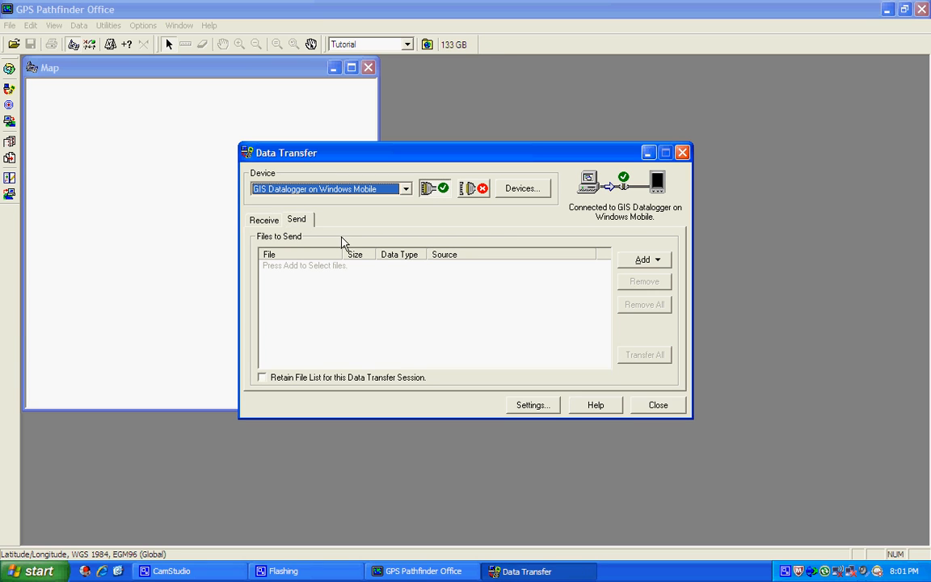
click(639, 260)
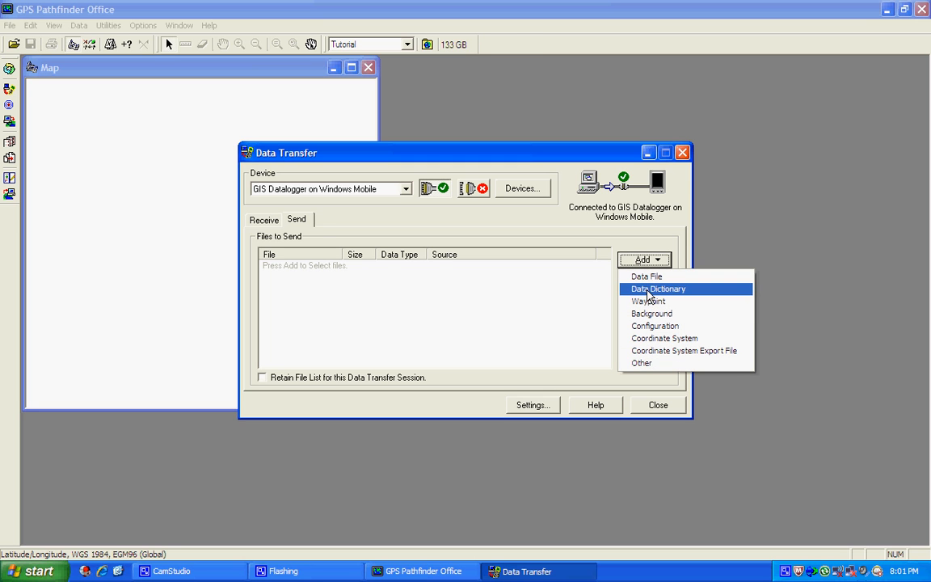
click(647, 289)
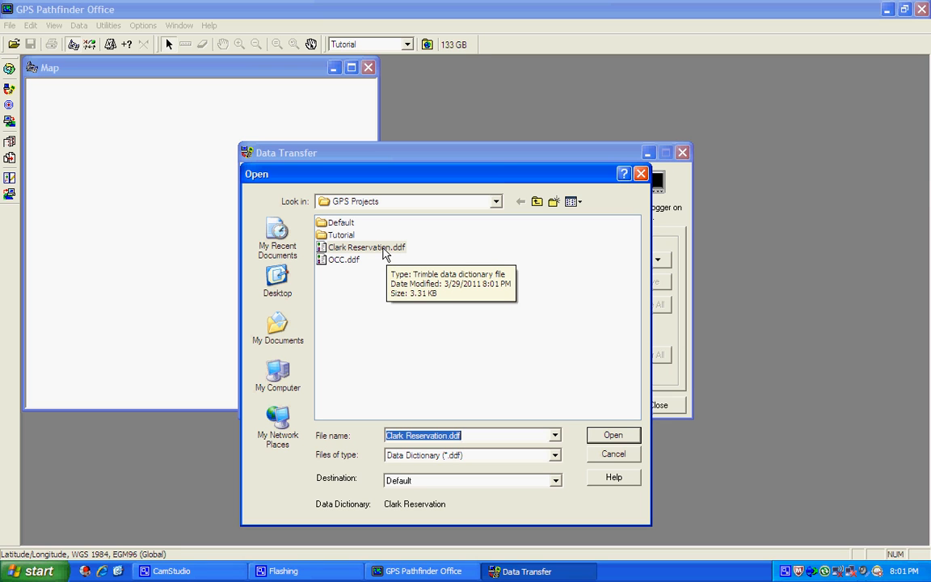
double_click(384, 249)
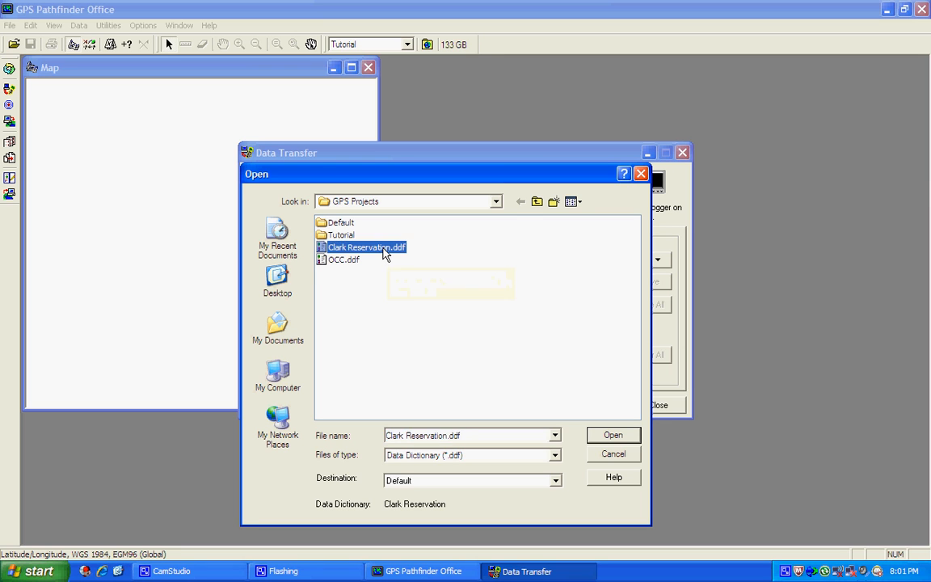
click(646, 355)
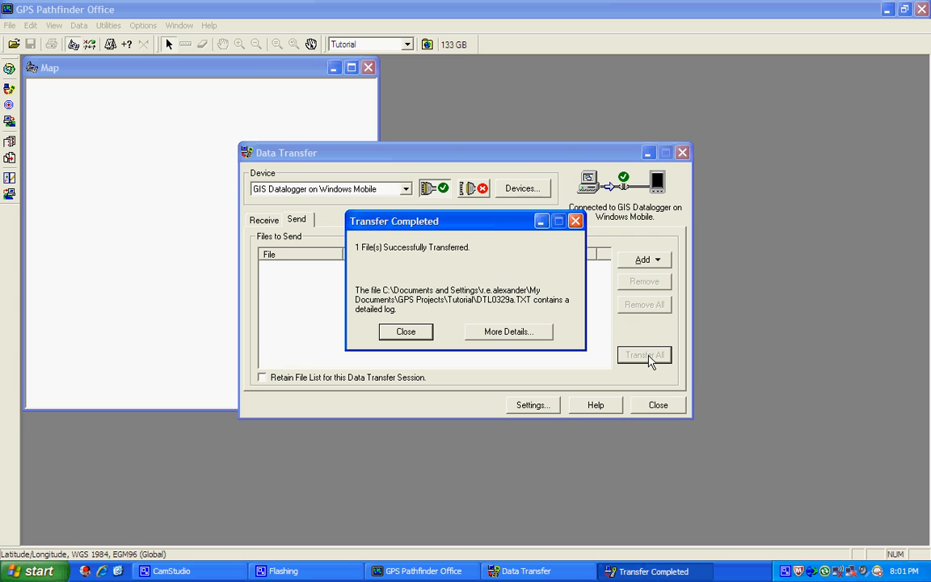
click(407, 332)
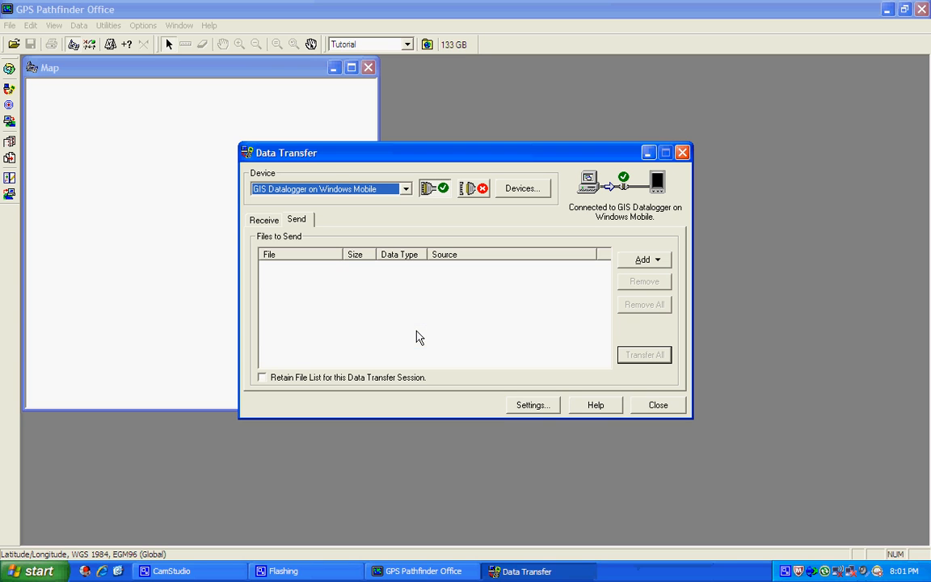
Close the Data Transfer window and bring the CamStudio recorder forward
click(668, 405)
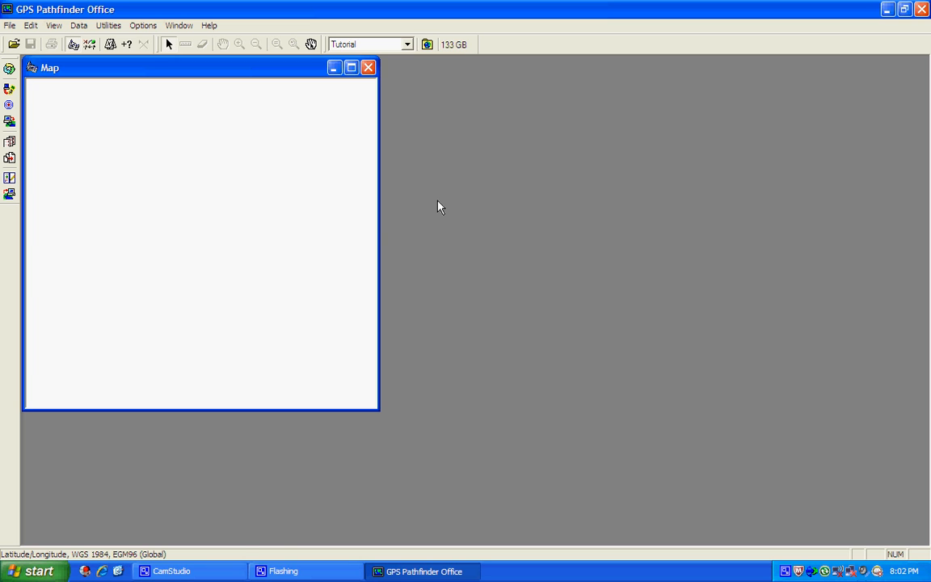
click(235, 570)
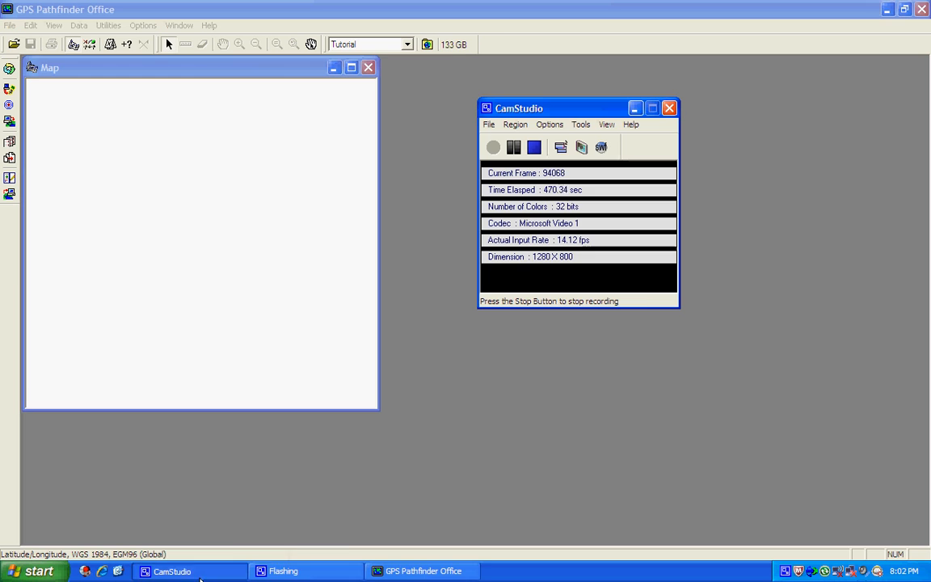